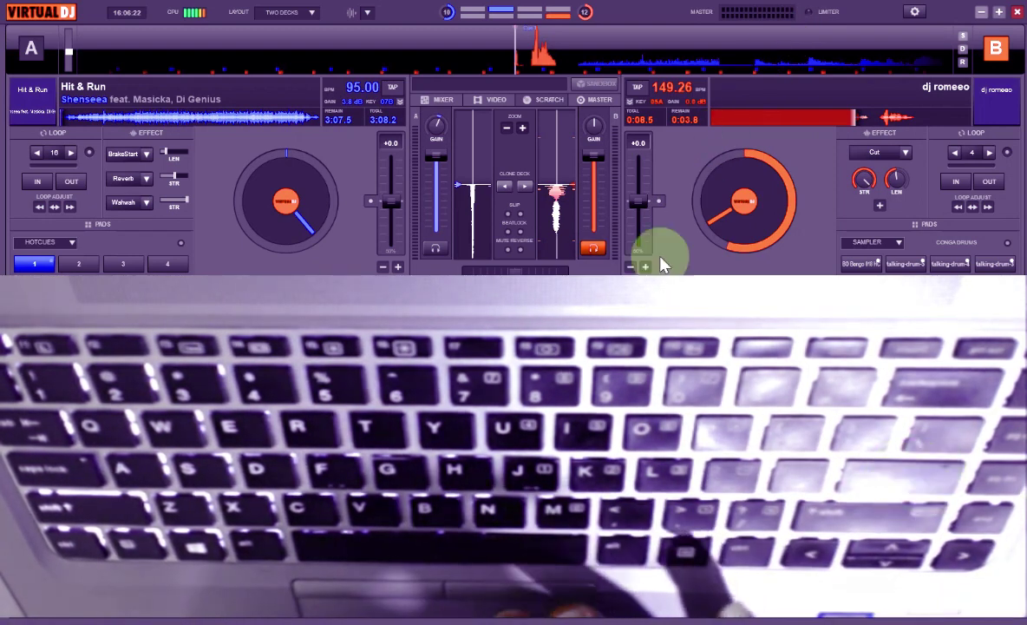
Step: Drag the Brotherhood track onto deck B
drag(660, 257, 770, 161)
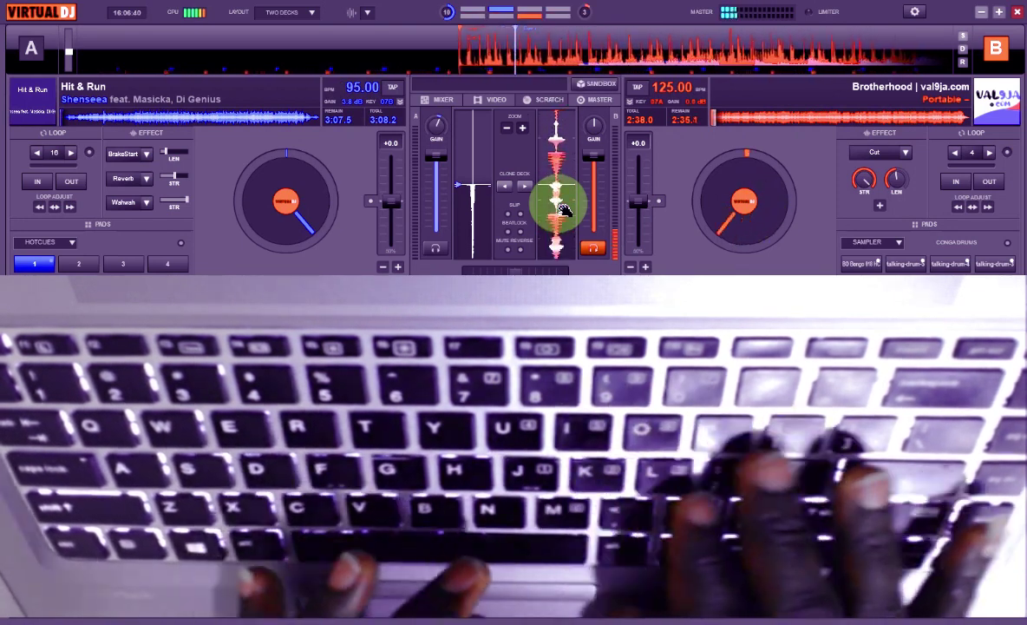
Step: Return deck B to its start cue and start a 4-beat loop on Brotherhood
key(k)
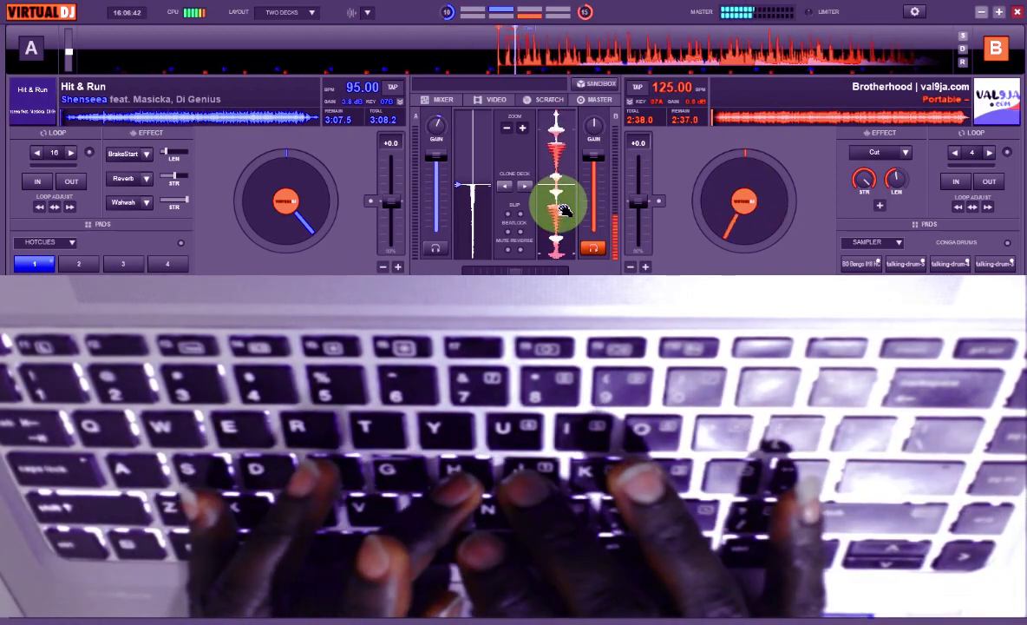
key(l)
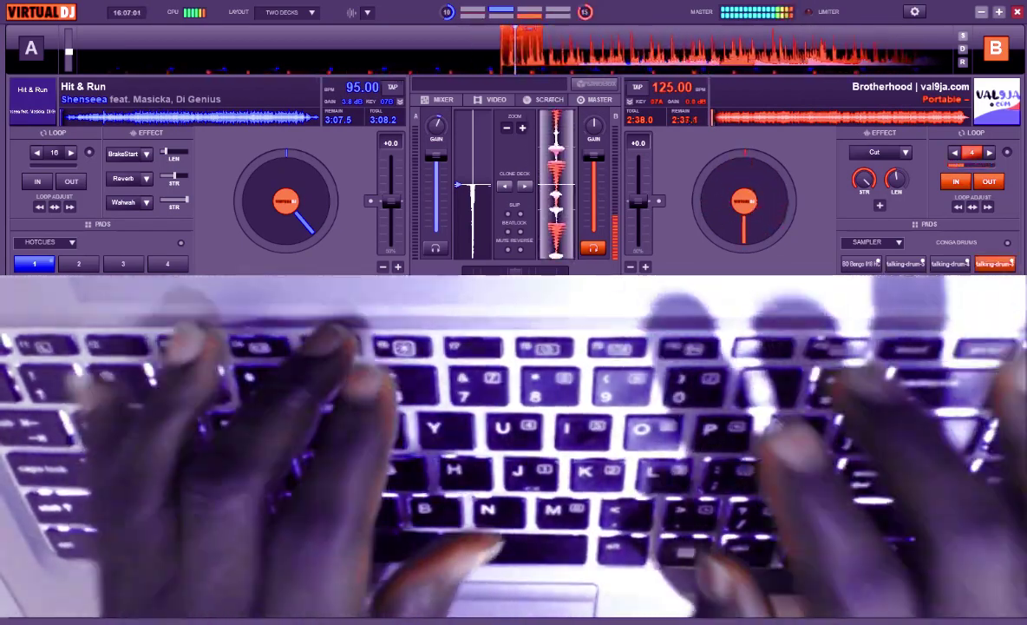
Step: Fire the fourth talking-drum sample and the Drop sample over the loop
key(4)
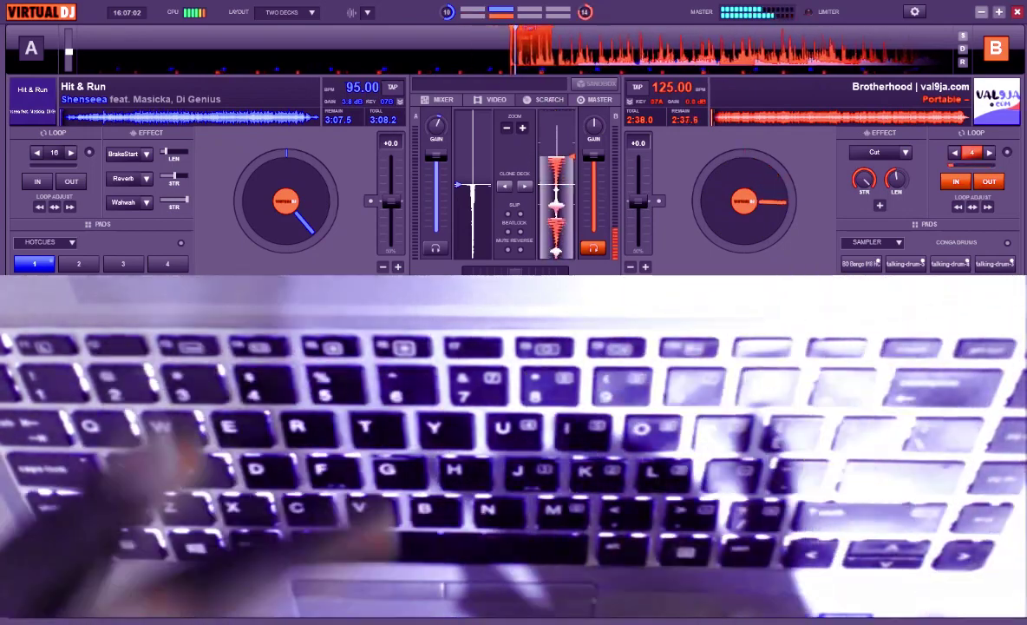
click(908, 525)
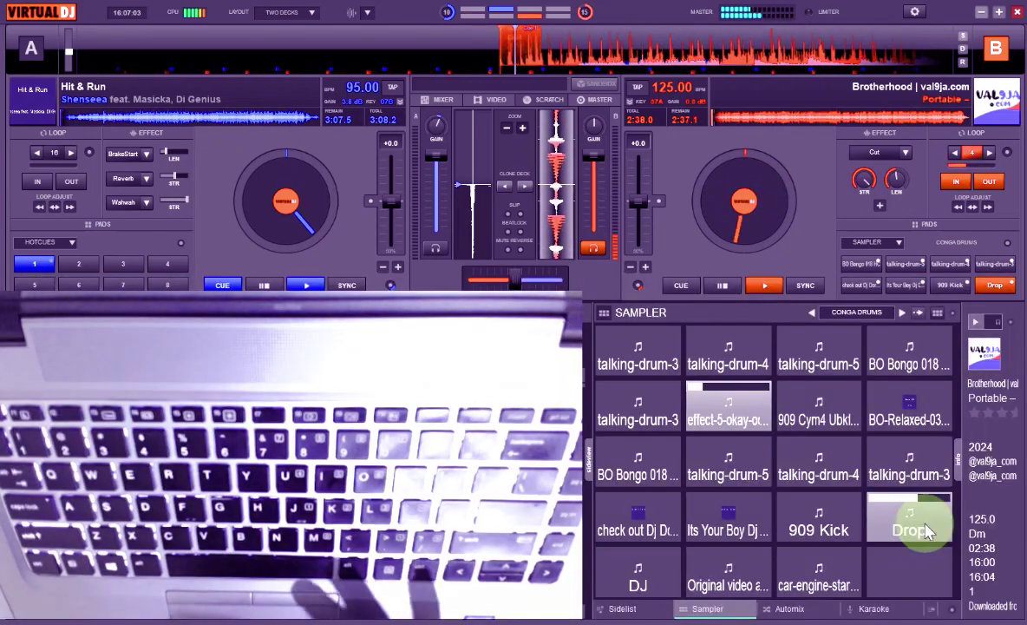